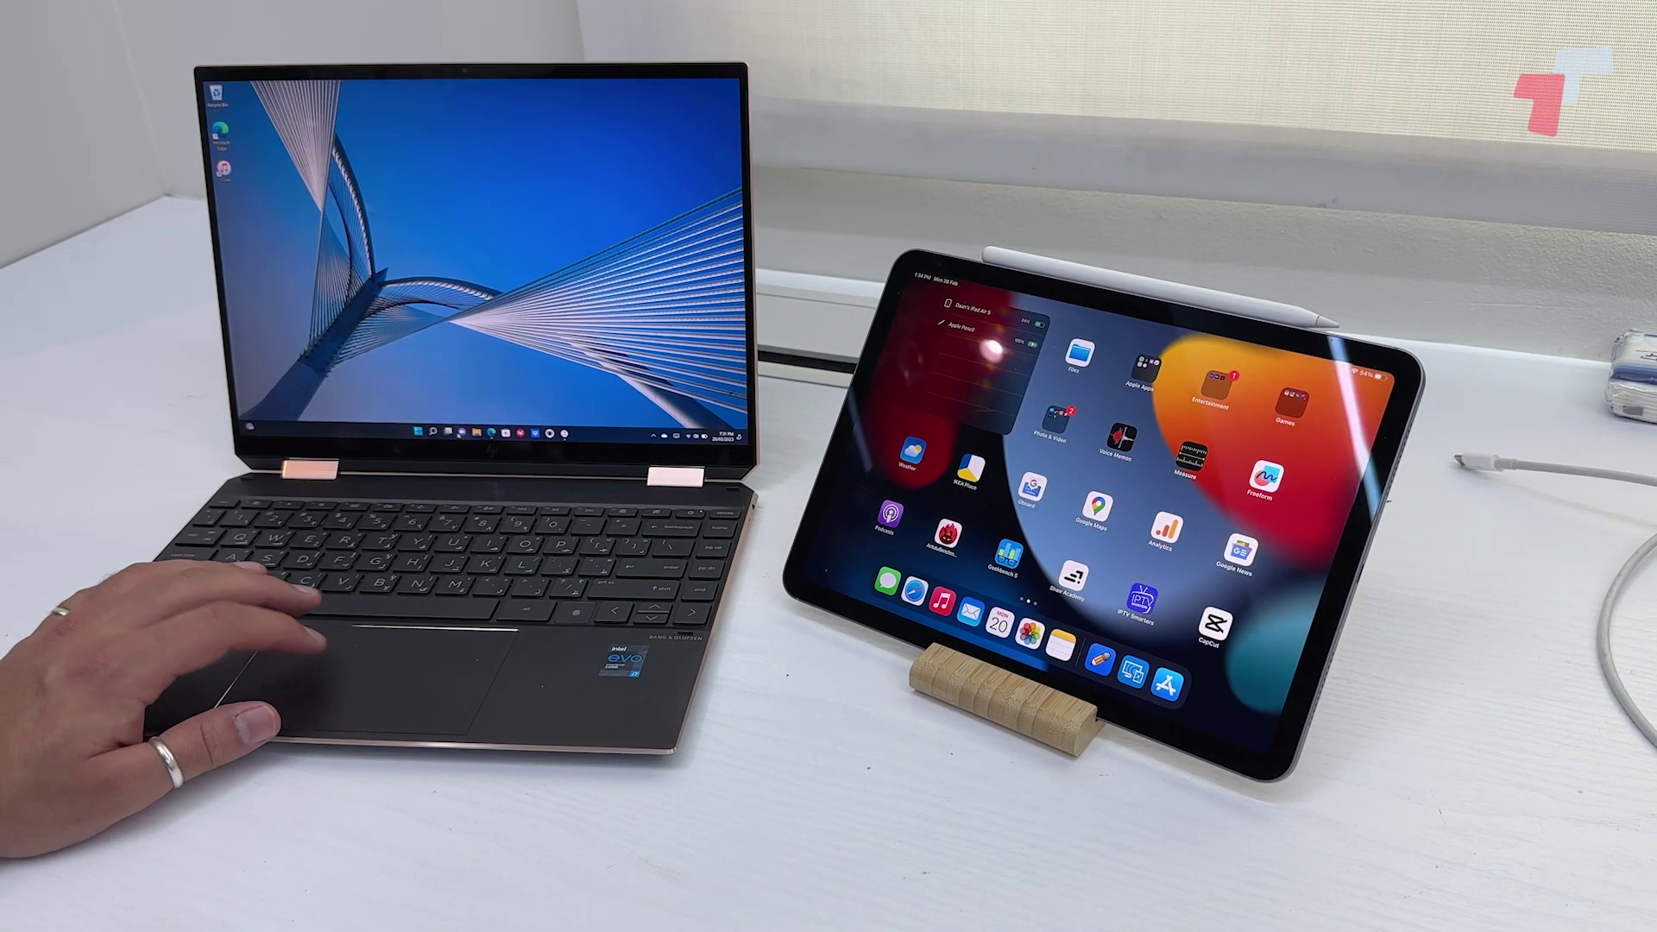
Bring up the Windows pinned apps list, then close it again.
key("super")
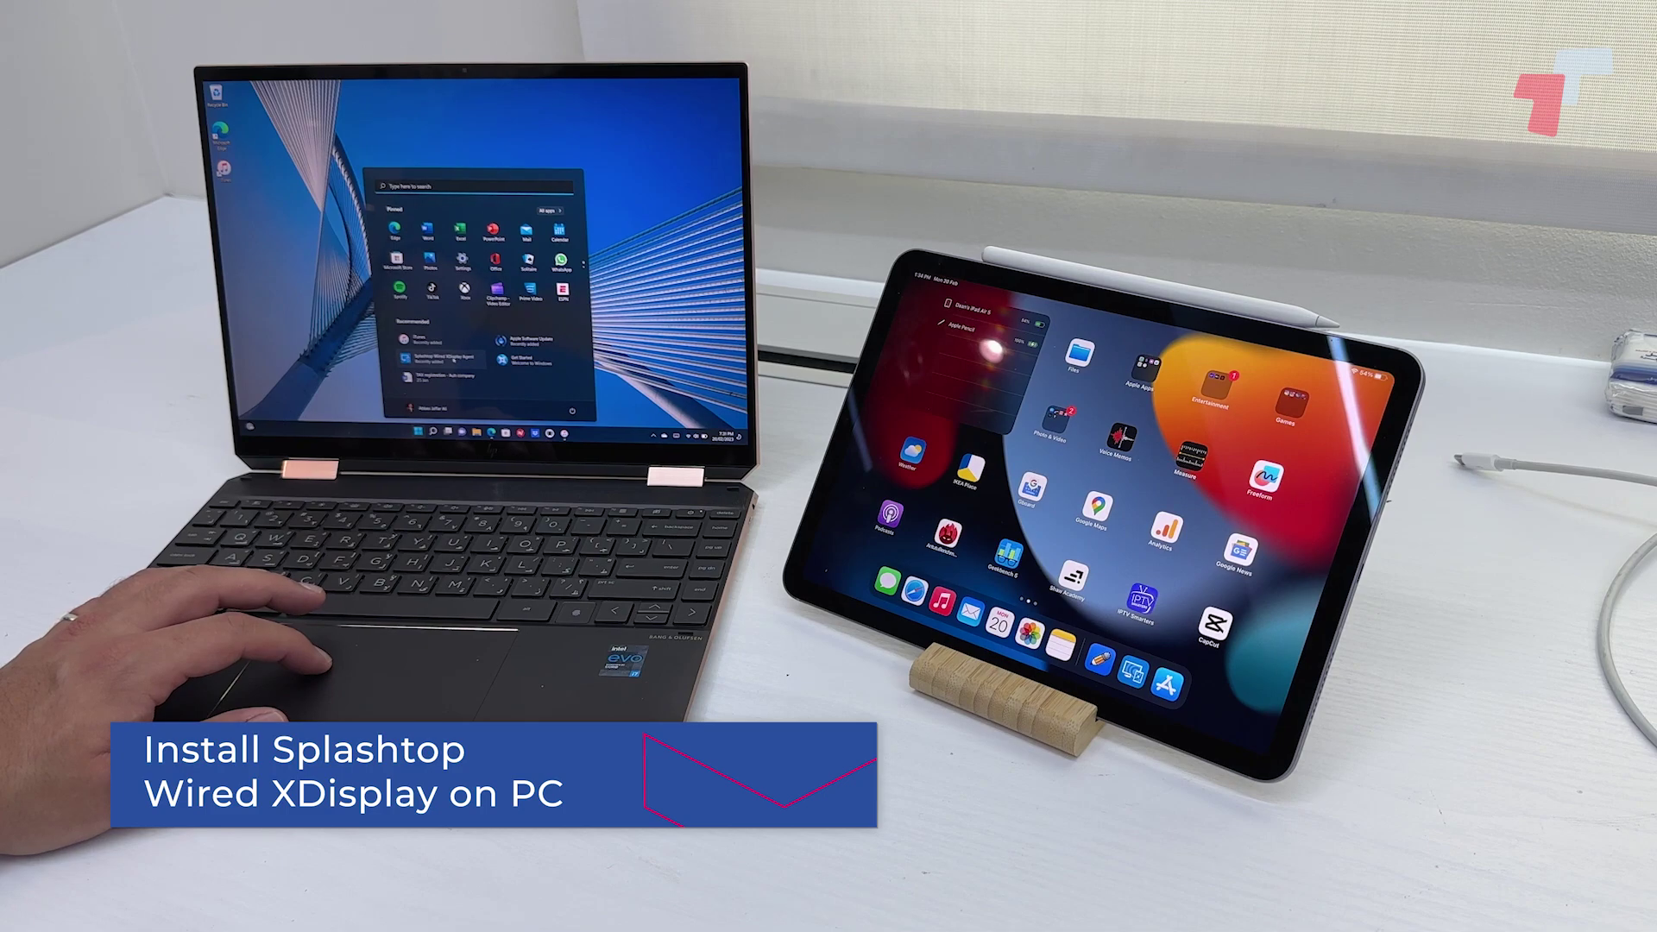
key("Escape")
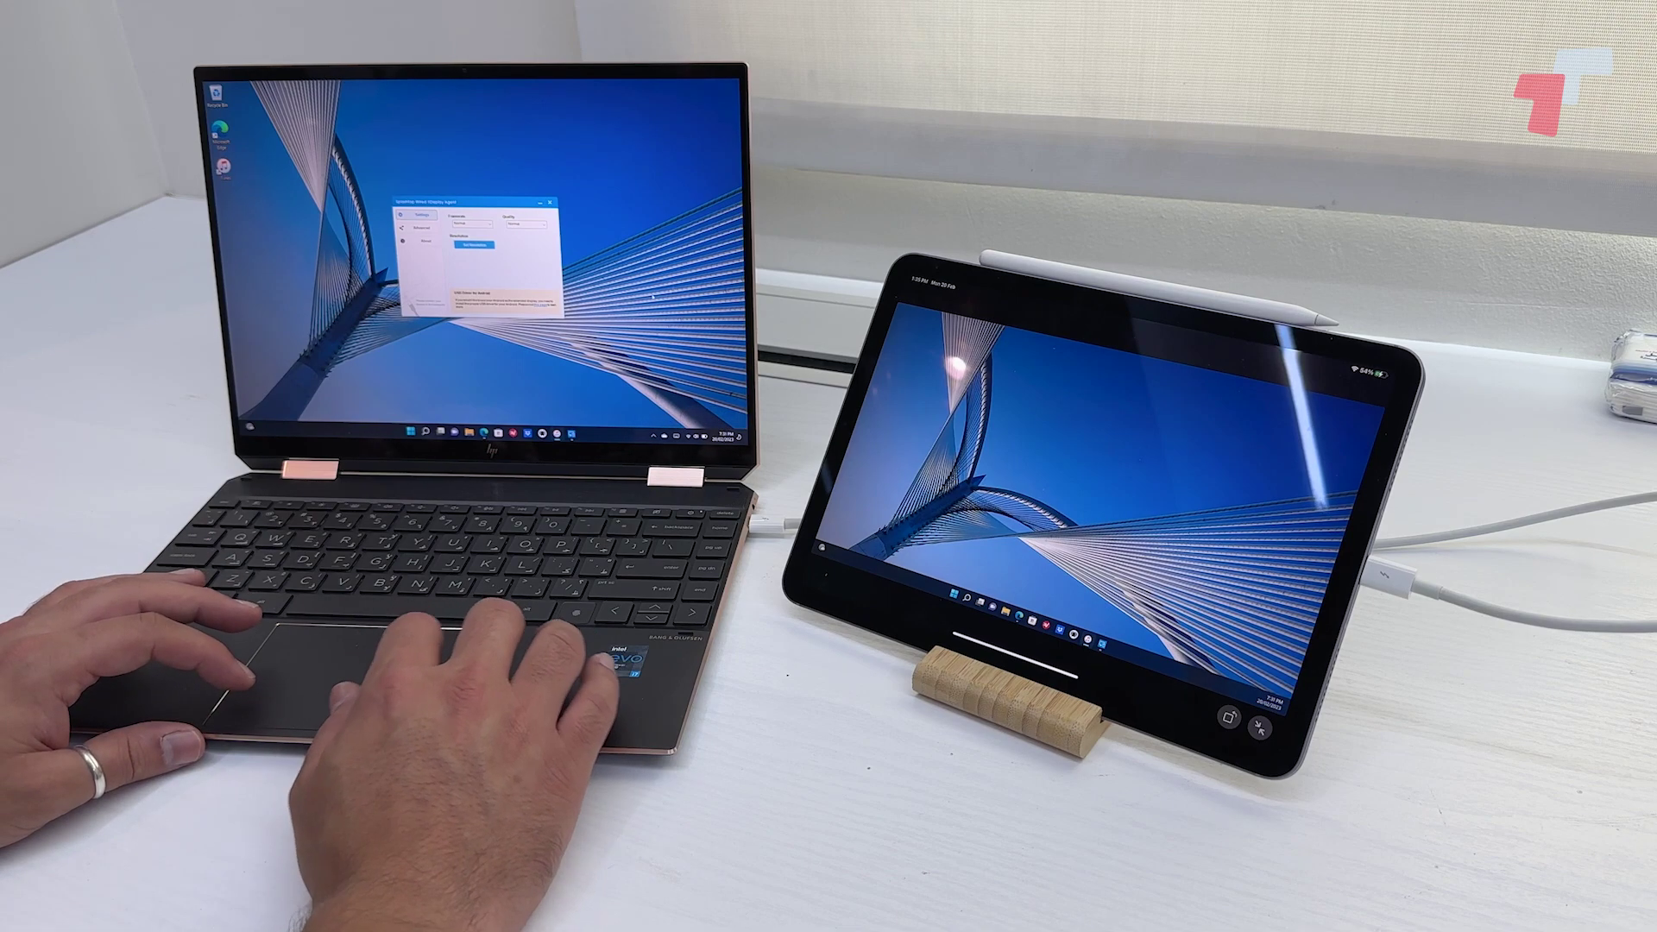
Move the Splashtop agent settings window from the laptop screen onto the iPad's extended desktop.
left_click_drag(477, 205, 673, 277)
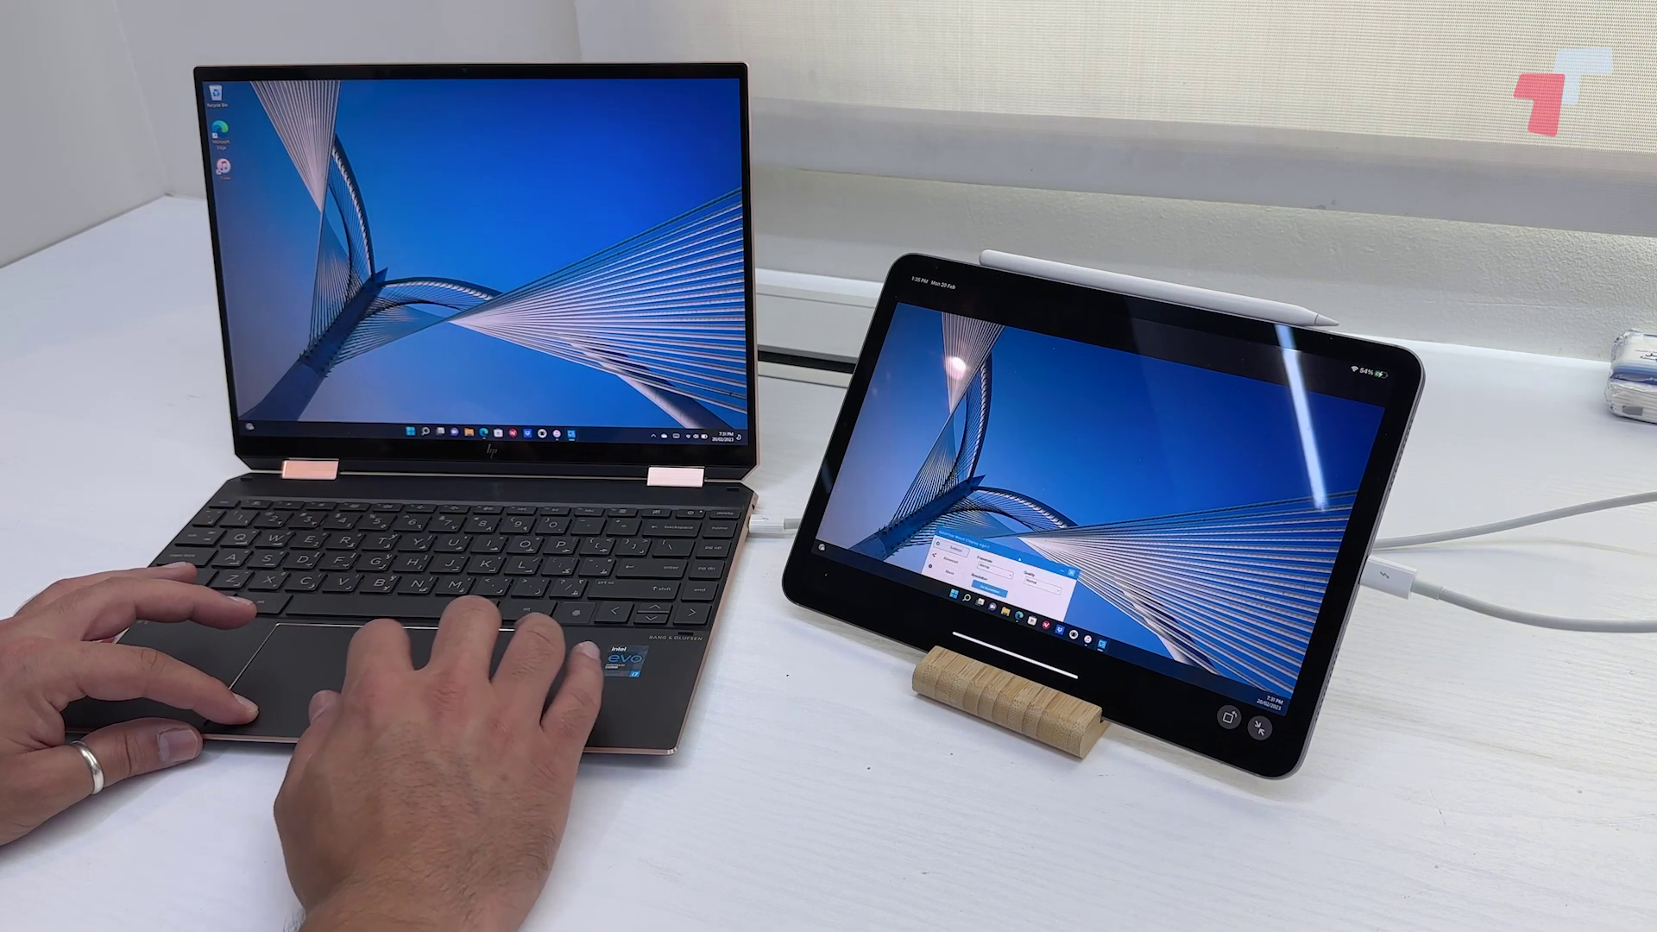